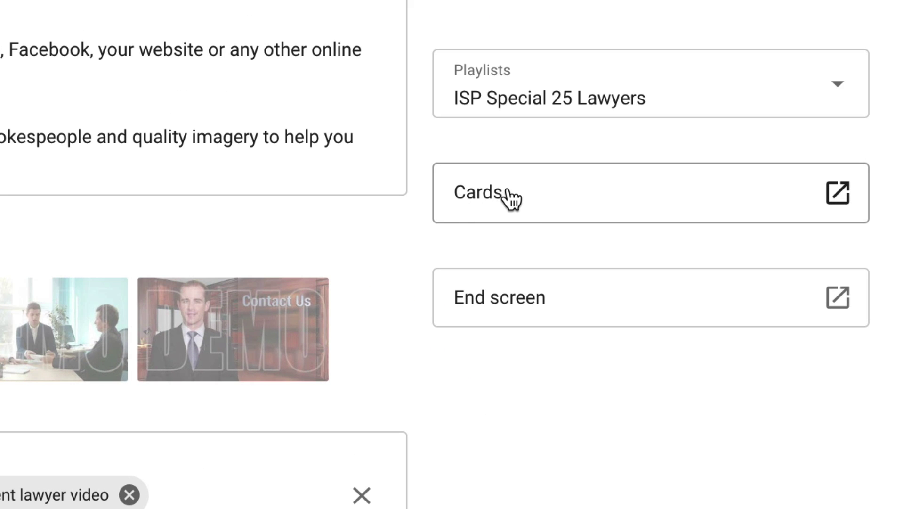
# Step: Open the Cards editor, mute and pause the video at 0:01, and list the available card types
pyautogui.click(499, 198)
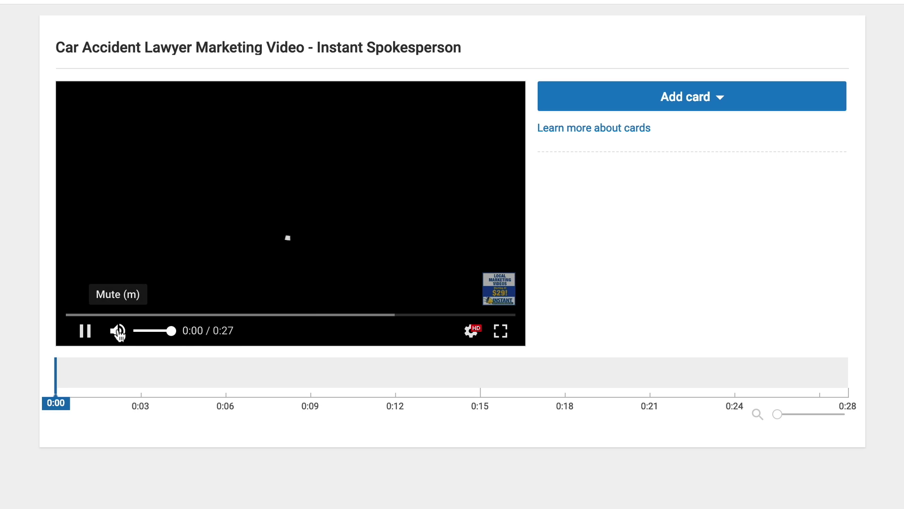
pyautogui.click(117, 330)
pyautogui.click(85, 330)
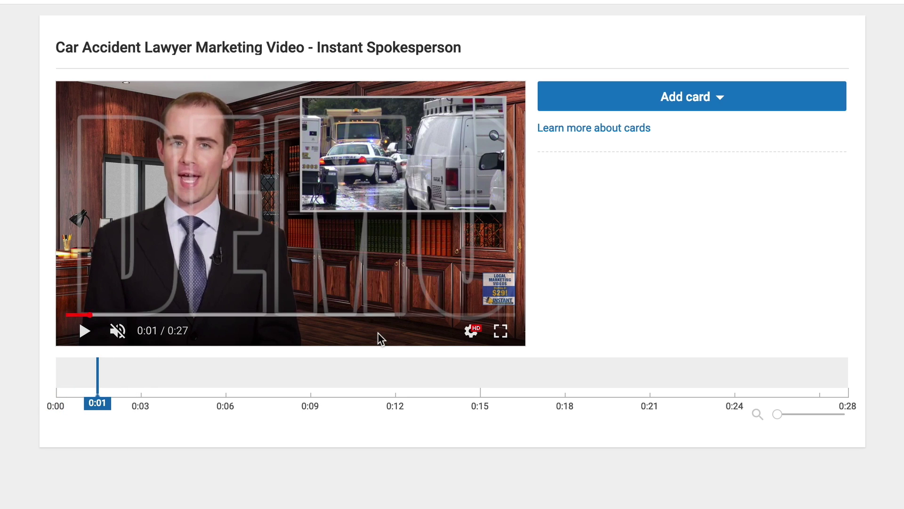
pyautogui.click(707, 99)
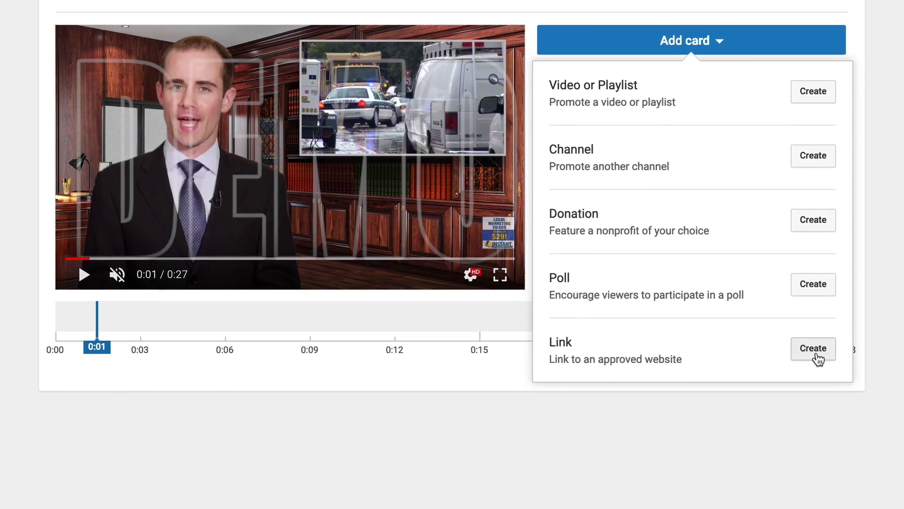
# Step: Create a link card using the pasted accident-attorney-4-questions product URL and continue to its details form
pyautogui.click(816, 355)
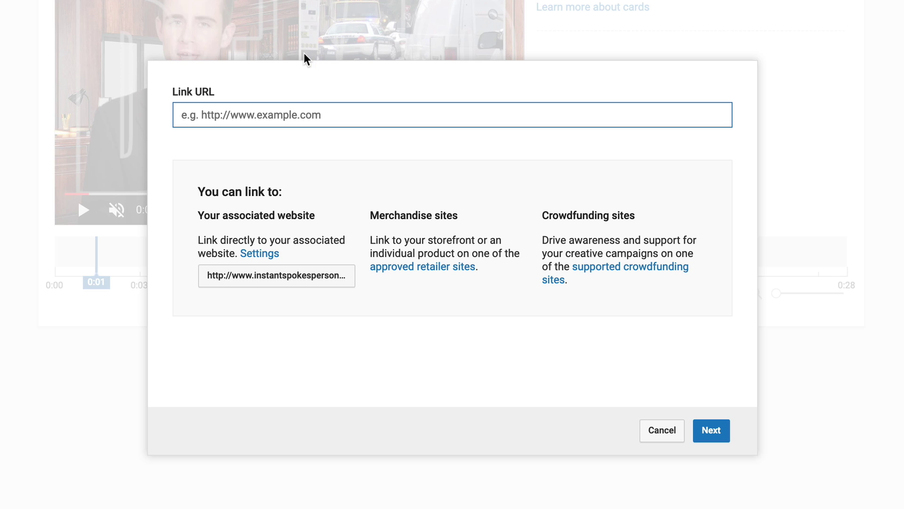
pyautogui.click(293, 109)
pyautogui.write('https://instantspokesperson.com/product/accident-attorney-4-questions/')
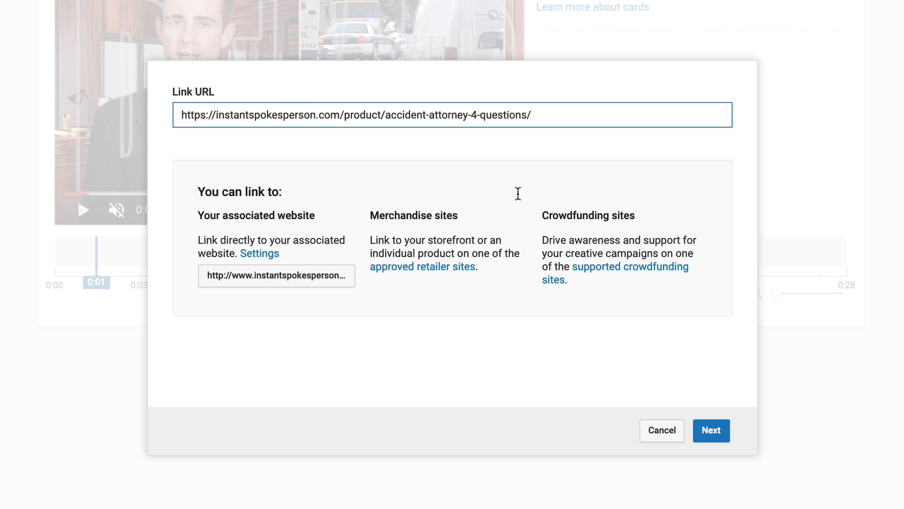
pyautogui.click(712, 429)
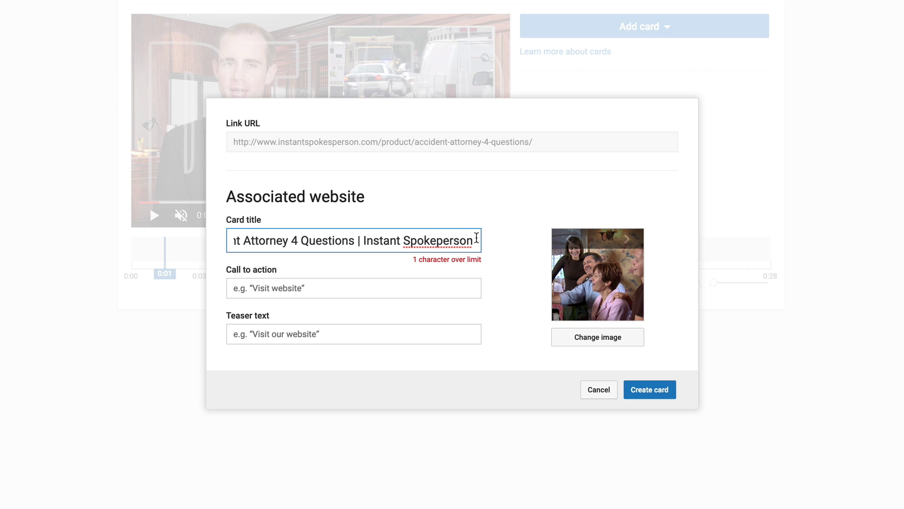
# Step: Set title 'Accident Attorney Video', call to action 'Get your video now', teaser 'Need an attorney video?', and change the image
pyautogui.moveTo(475, 241); pyautogui.dragTo(245, 236)
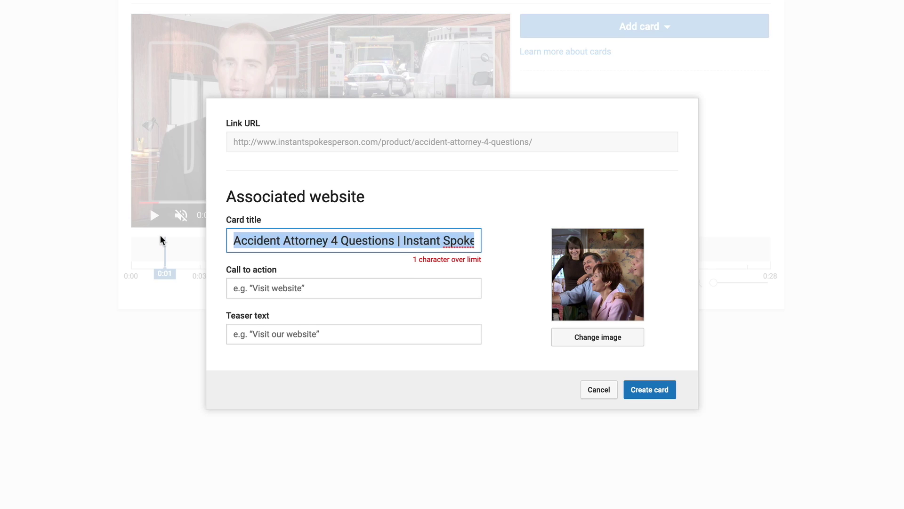
pyautogui.press('BackSpace')
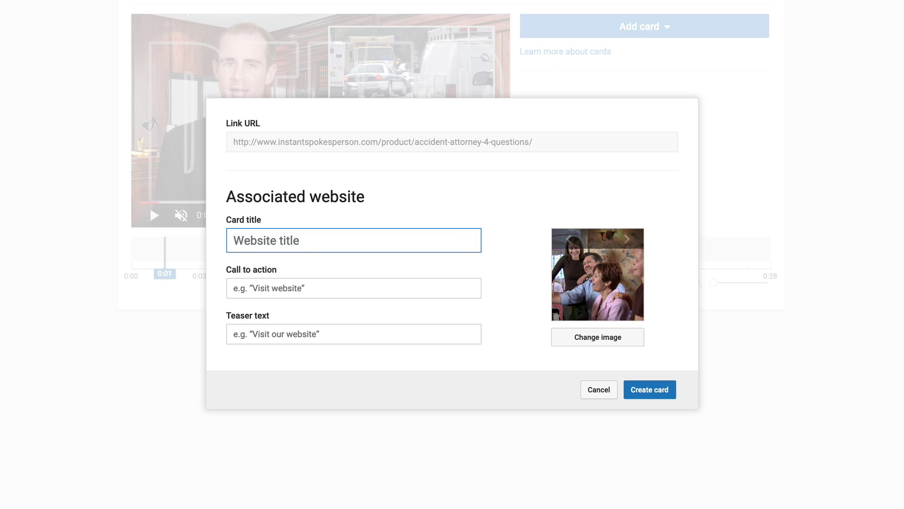
pyautogui.write('Accid')
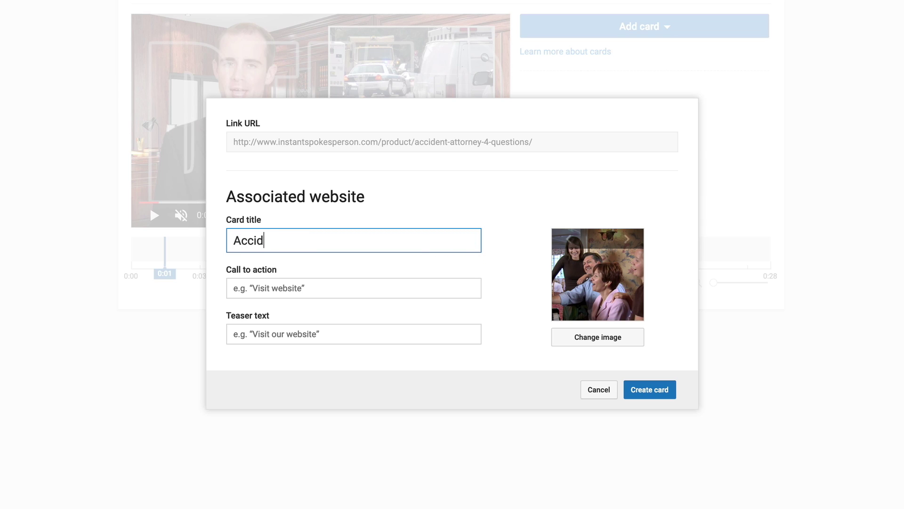
pyautogui.write('ent Attorney Video')
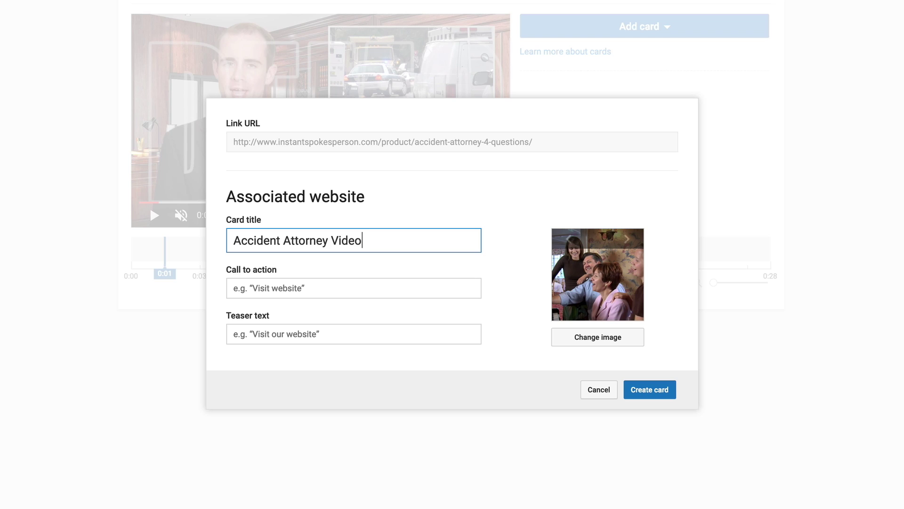
pyautogui.click(281, 286)
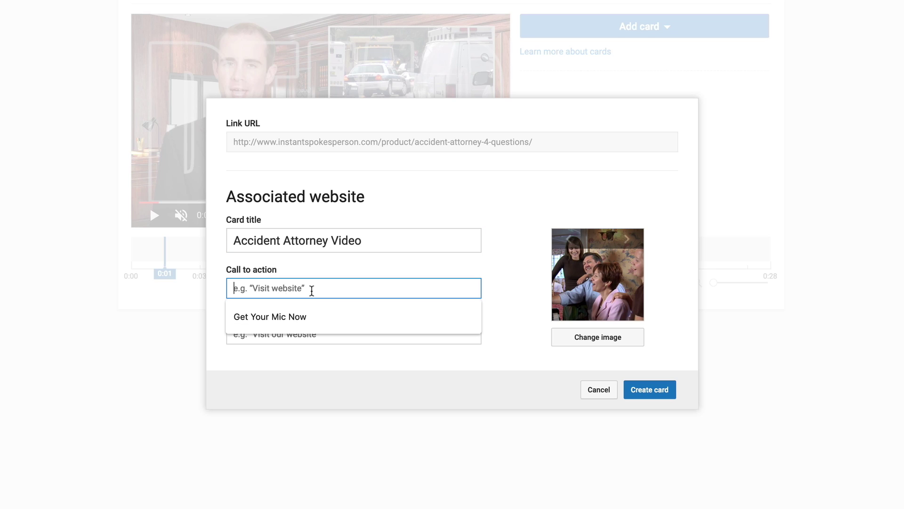
pyautogui.write('Get your video now')
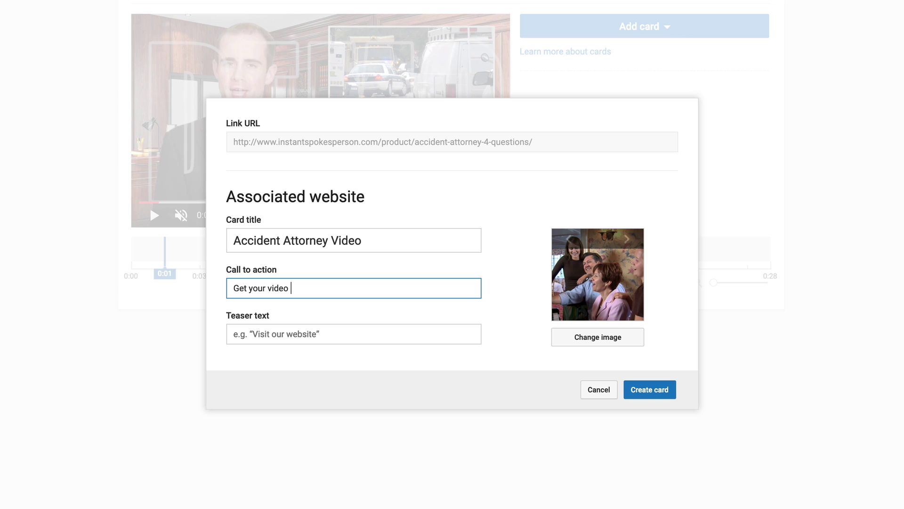
pyautogui.click(336, 332)
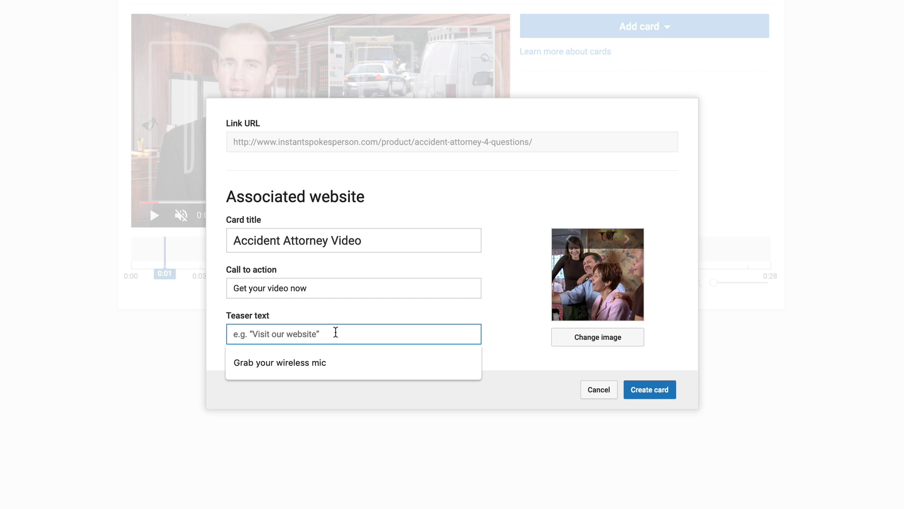
pyautogui.write('Need an attorney')
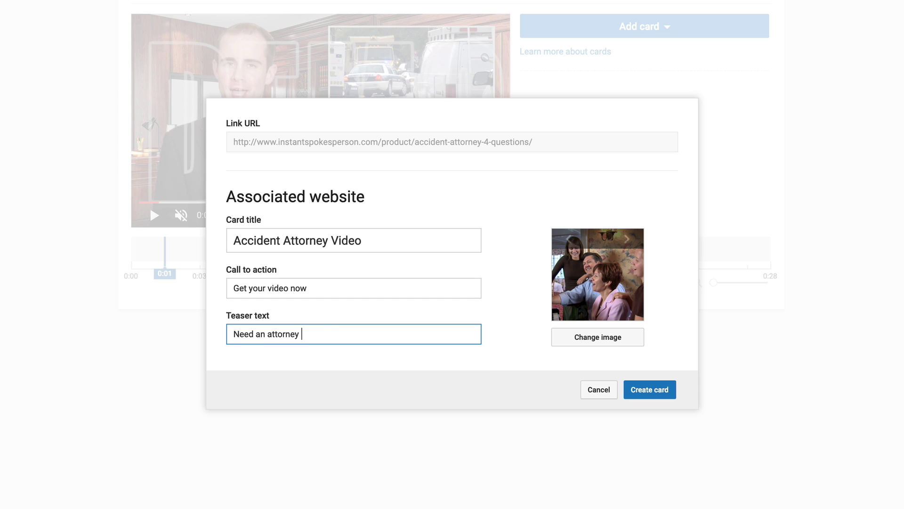
pyautogui.write(' video?')
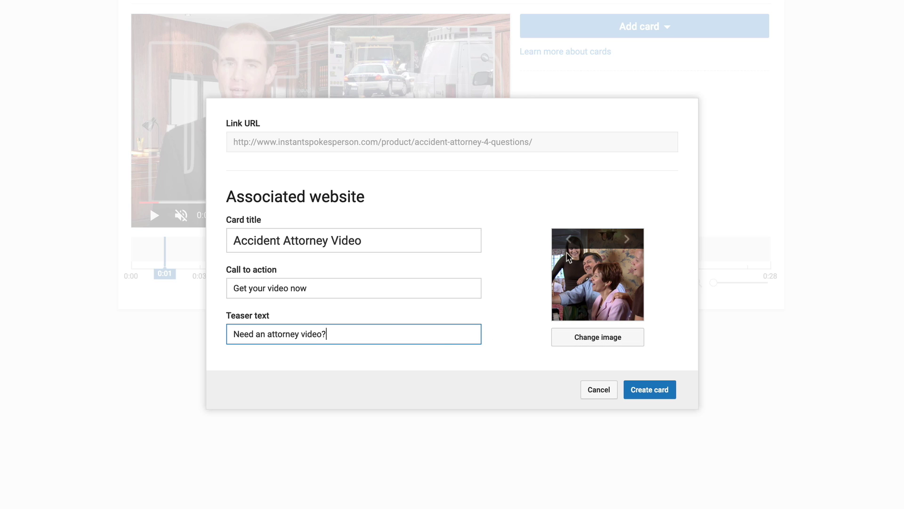
pyautogui.click(605, 345)
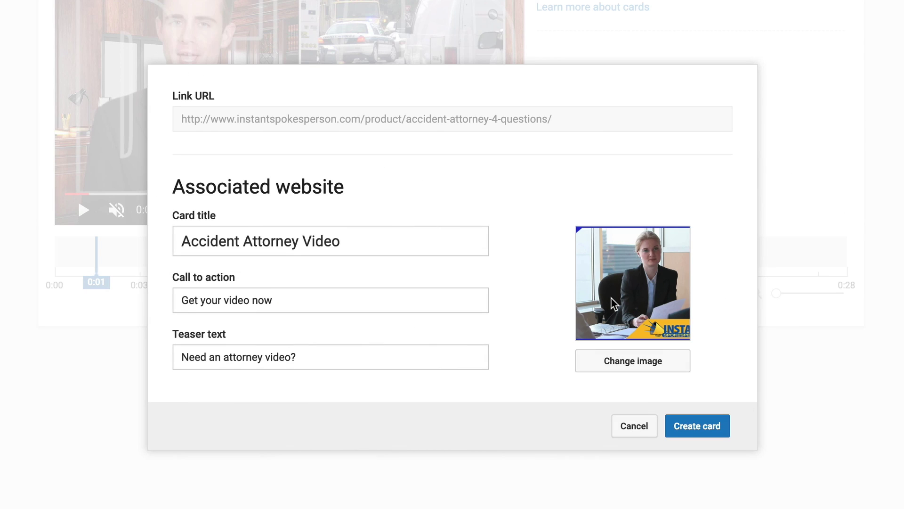
# Step: Create the Accident Attorney Video link card at 0:01 and drag the playhead to 0:05
pyautogui.click(698, 429)
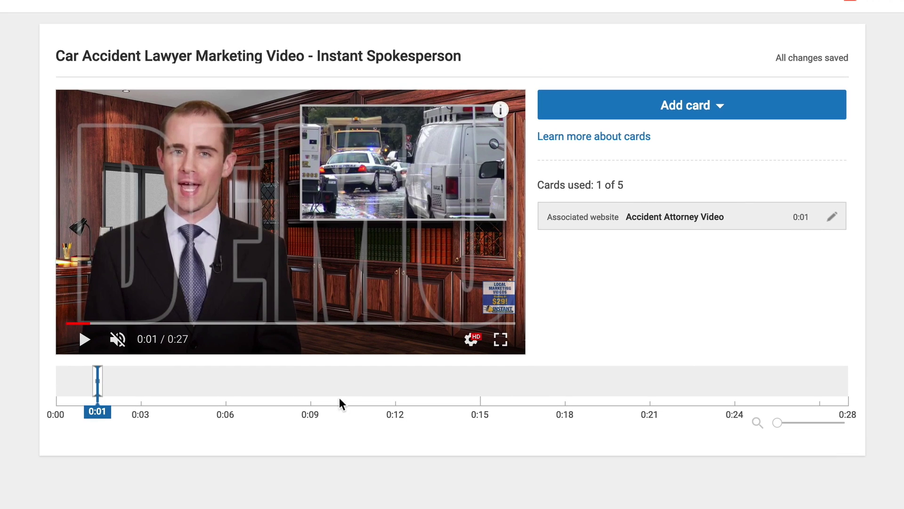
pyautogui.moveTo(499, 111)
pyautogui.moveTo(98, 404); pyautogui.dragTo(220, 404)
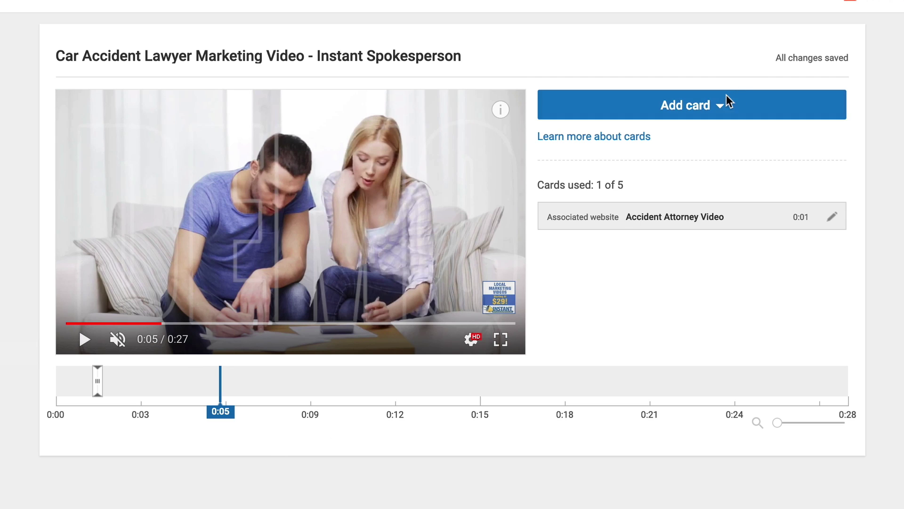
# Step: Add a video card promoting the Workplace Injury Lawyer Marketing Video at 0:05
pyautogui.click(719, 112)
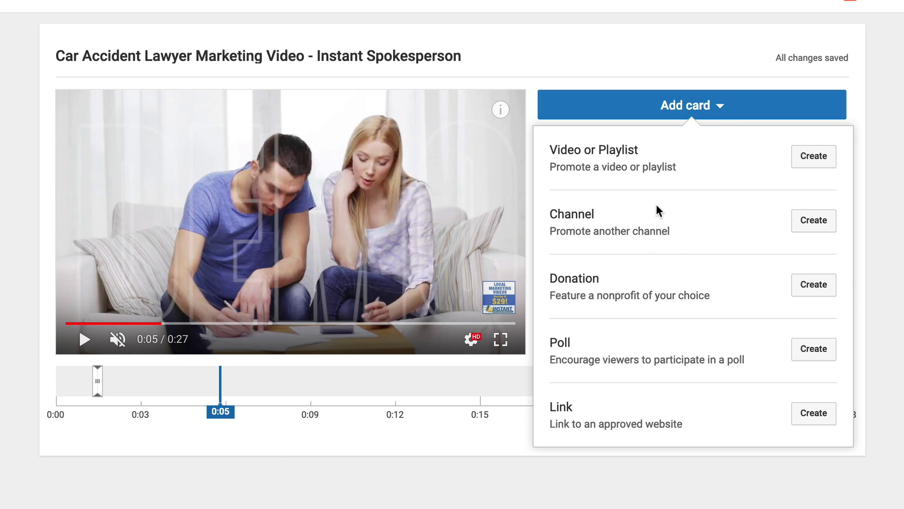
pyautogui.click(814, 156)
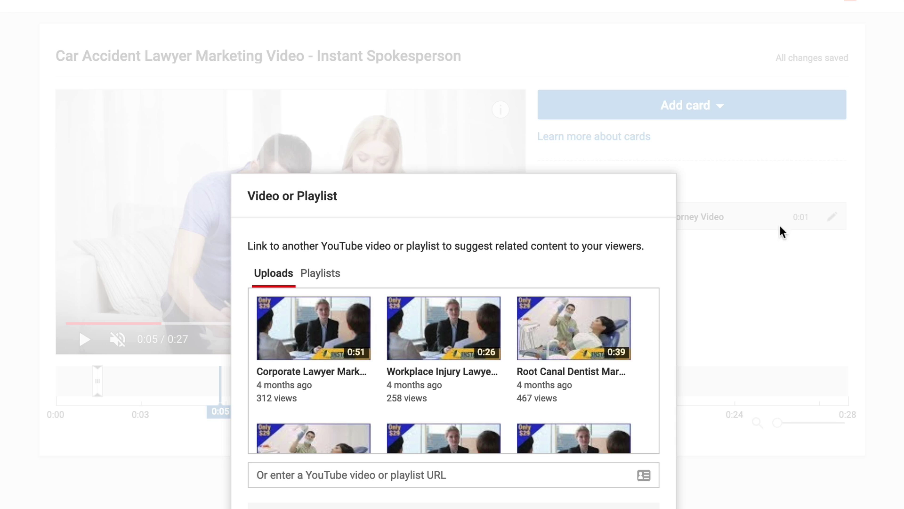
pyautogui.click(445, 338)
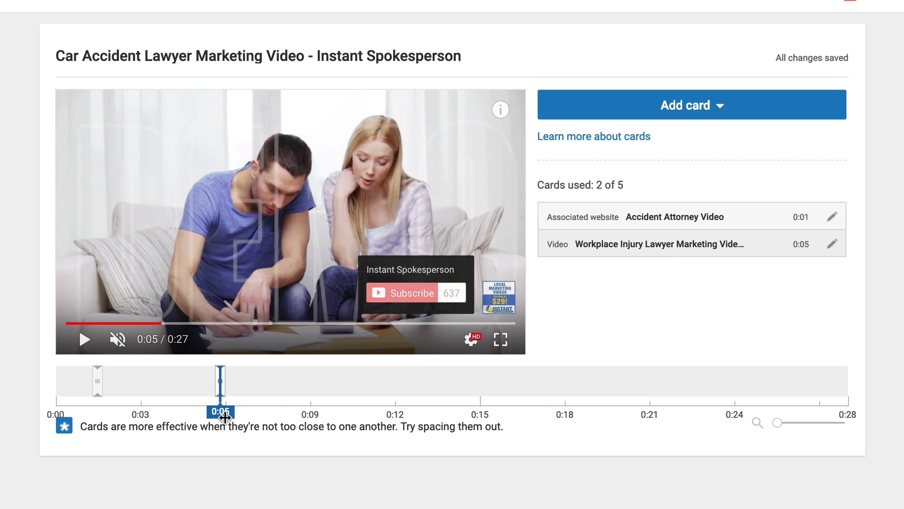
# Step: Preview both cards in the player's card panel and move the playhead to 0:11
pyautogui.click(500, 113)
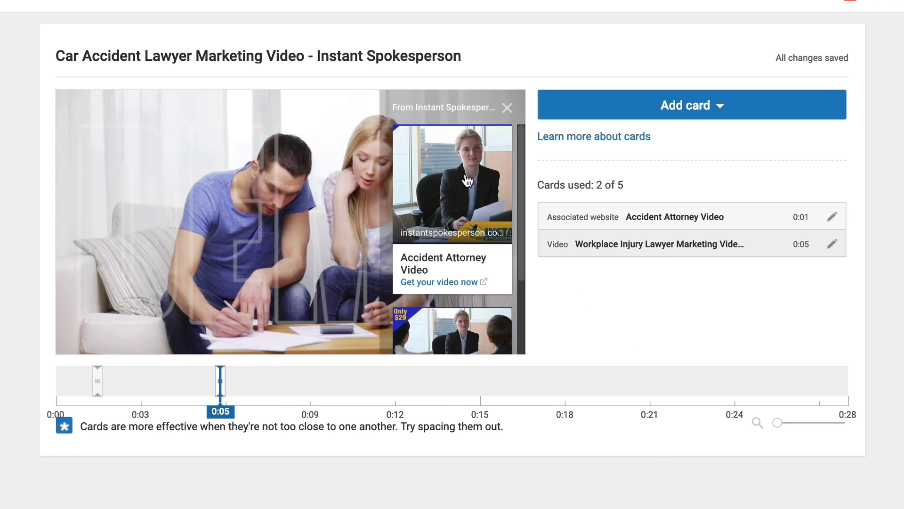
pyautogui.scroll(-2, 460, 256)
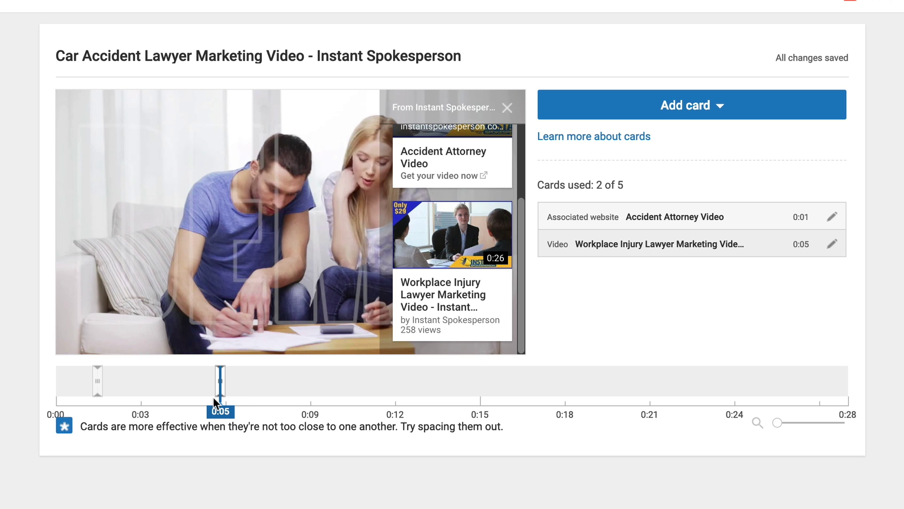
pyautogui.moveTo(222, 394); pyautogui.dragTo(380, 388)
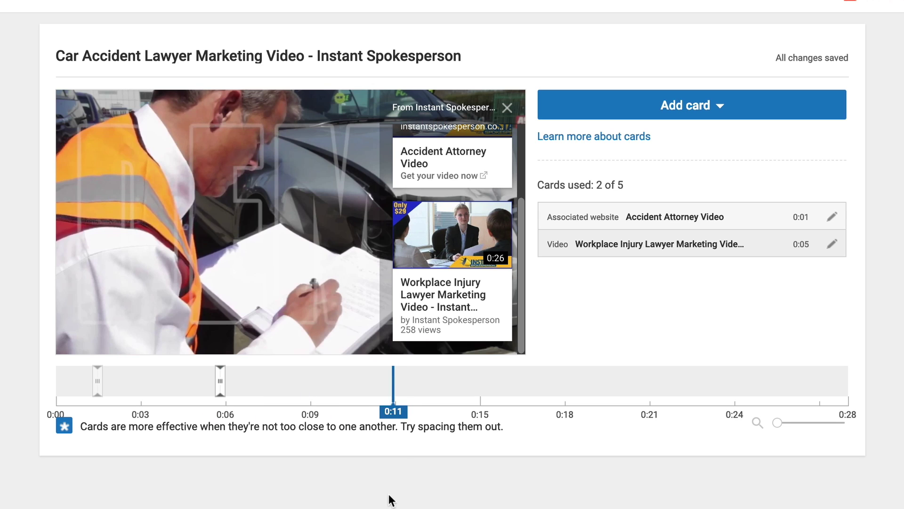
# Step: Start a channel card at 0:11 and enter the creator's channel username
pyautogui.click(686, 105)
pyautogui.click(807, 220)
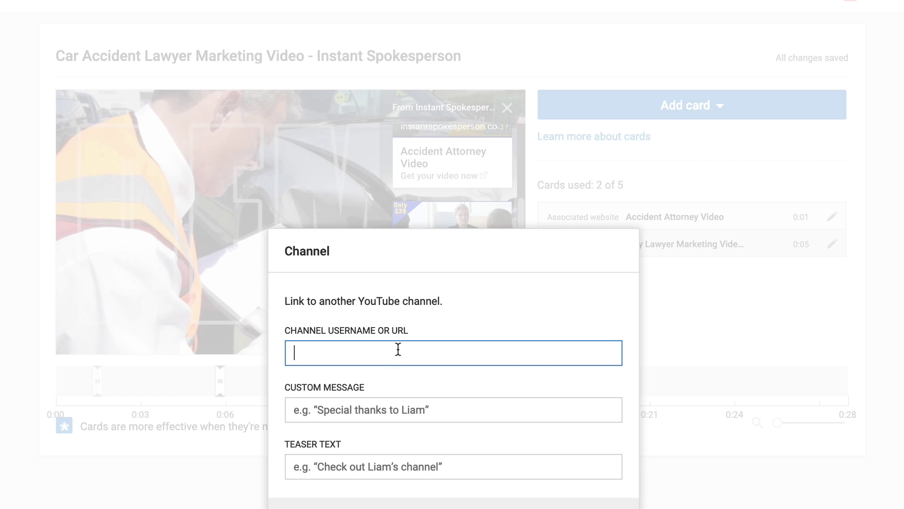
pyautogui.write('raythevideogh')
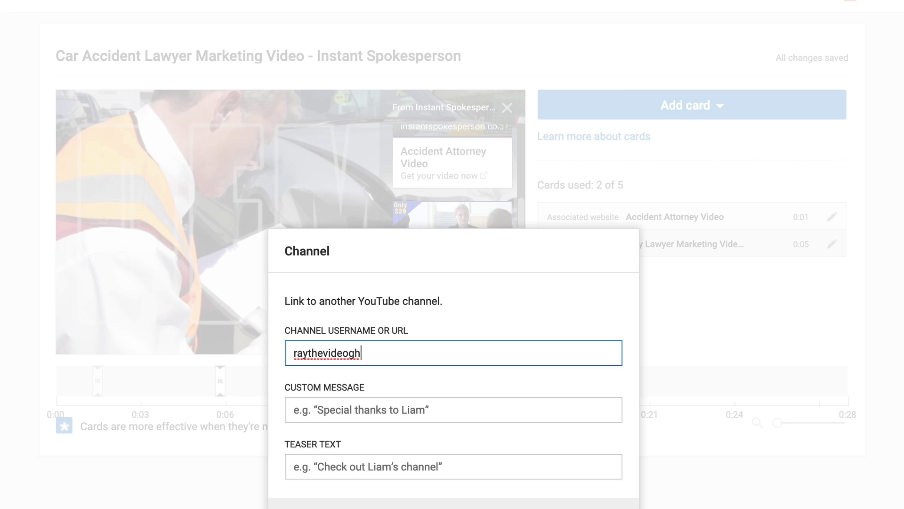
pyautogui.press('BackSpace')
# Step: Set custom message 'Visit our main channel' and teaser 'See my latest YT tips', then save the card
pyautogui.click(406, 413)
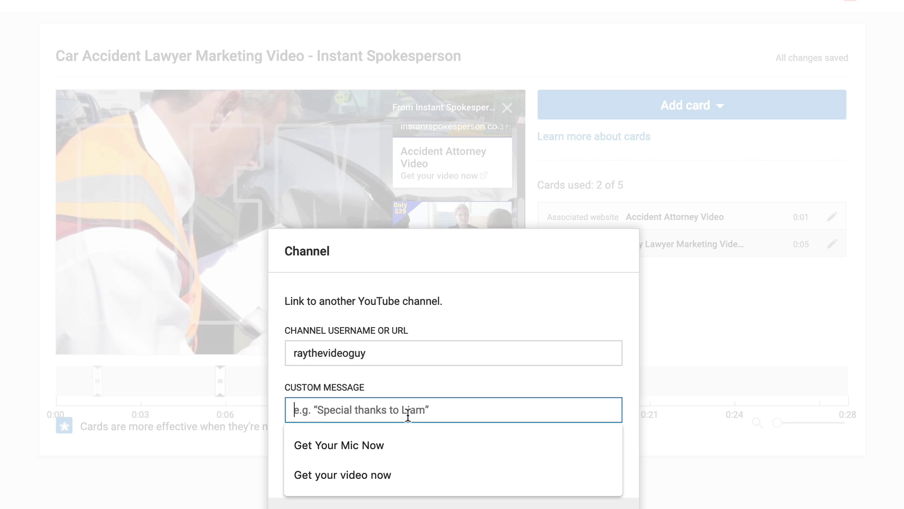
pyautogui.write('Vis')
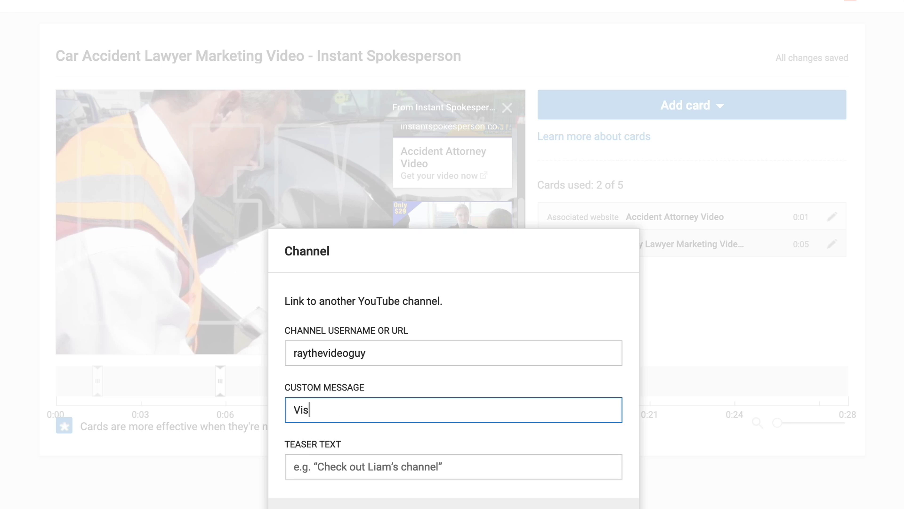
pyautogui.write('it our main channel')
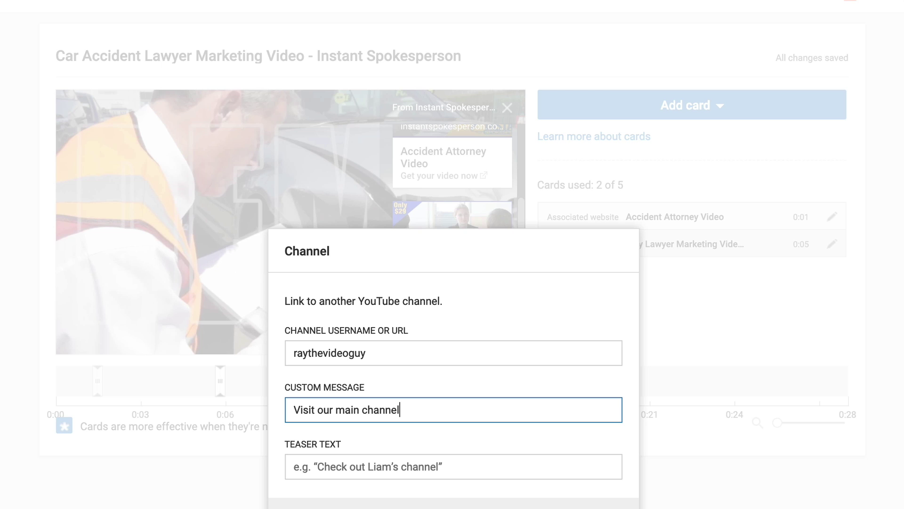
pyautogui.press('Tab')
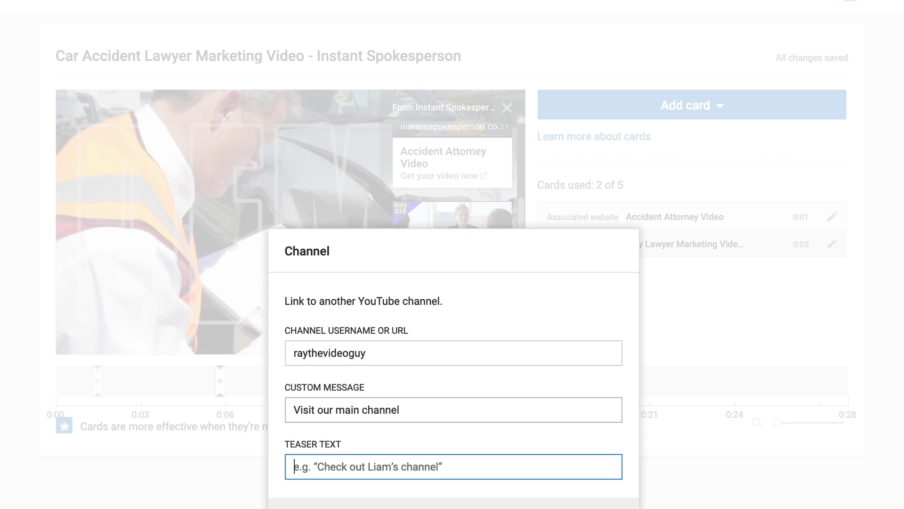
pyautogui.write('See my latest YT tips')
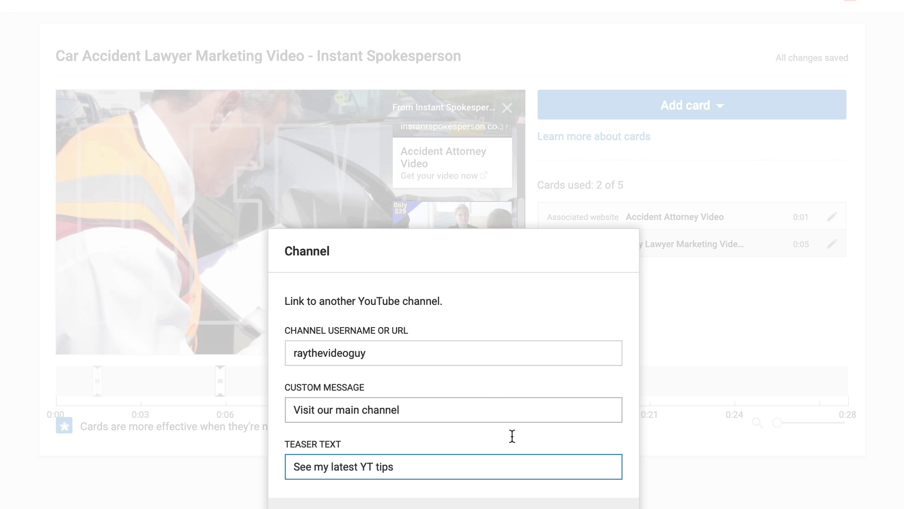
pyautogui.press('Return')
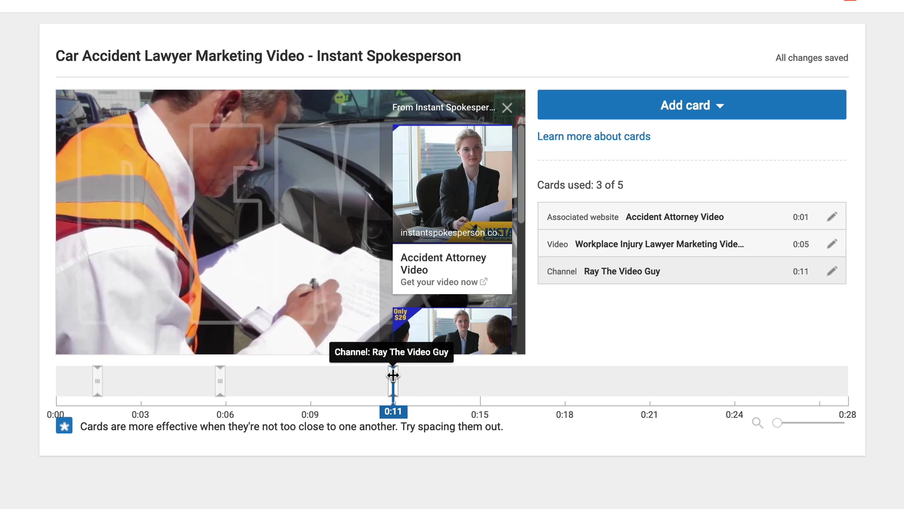
# Step: Jump to the 0:11 card marker, preview the channel card in the card panel, then move to 0:17
pyautogui.click(353, 384)
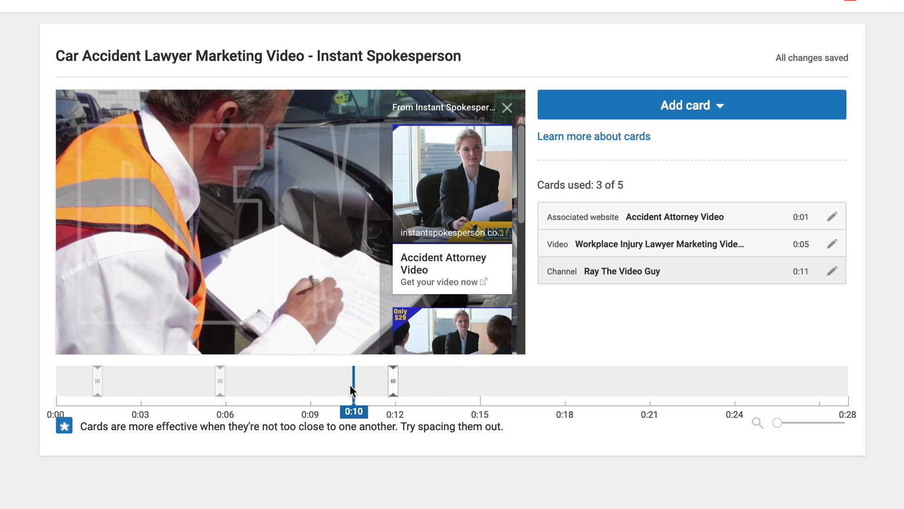
pyautogui.moveTo(349, 385); pyautogui.dragTo(317, 383)
pyautogui.click(507, 107)
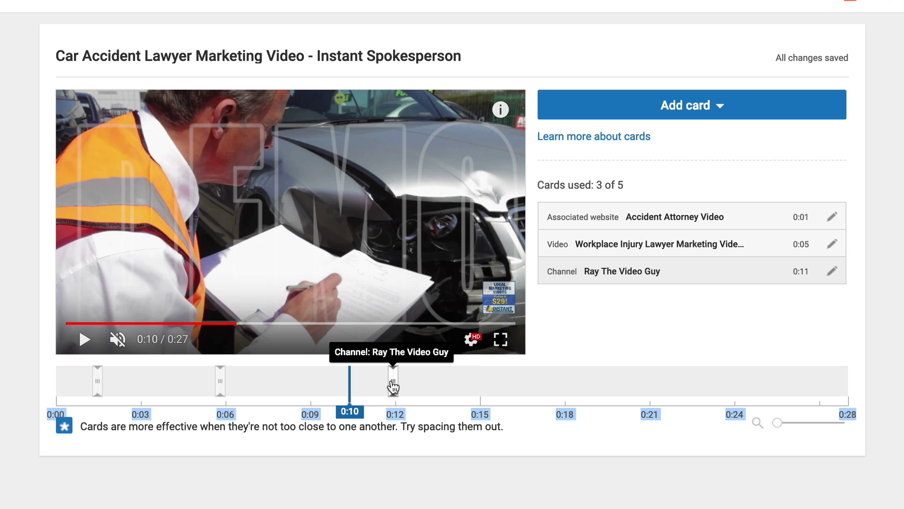
pyautogui.click(393, 386)
pyautogui.click(501, 109)
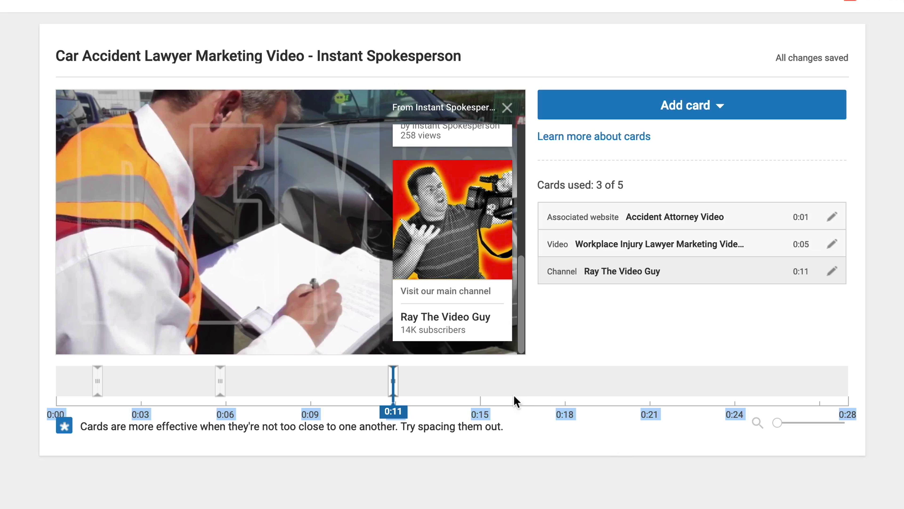
pyautogui.click(563, 377)
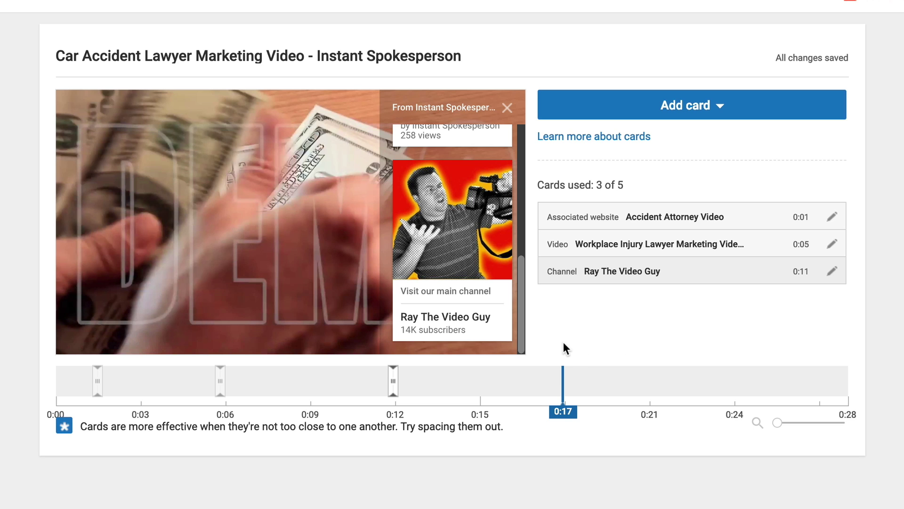
# Step: Play the video from 0:00, opening the card panel from the teasers, and pause at 0:23
pyautogui.click(507, 107)
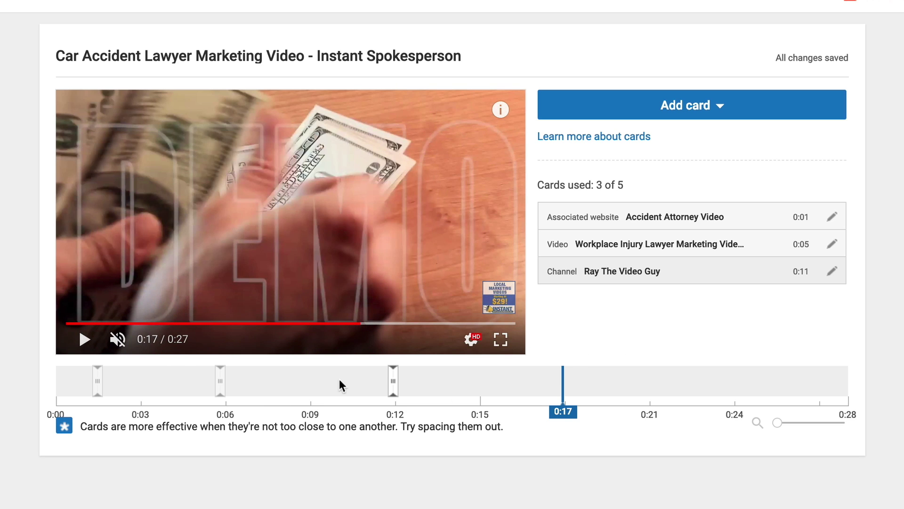
pyautogui.click(75, 395)
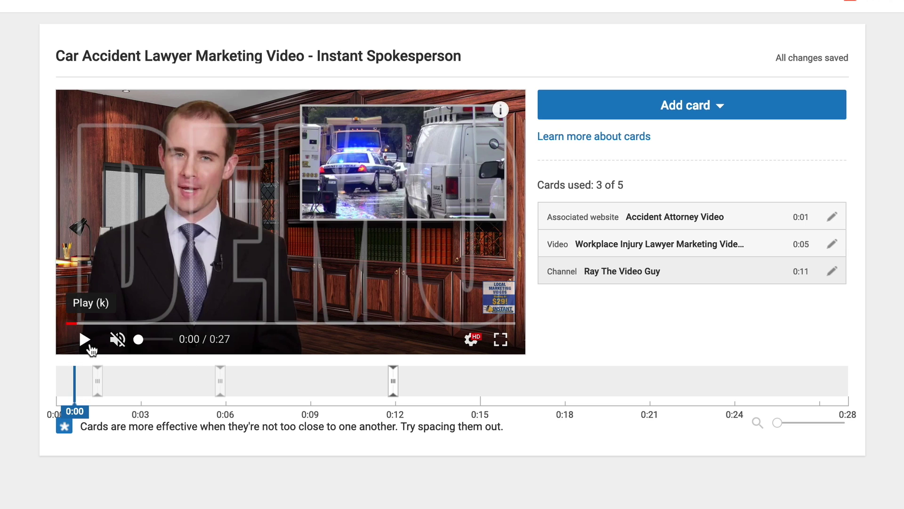
pyautogui.click(85, 343)
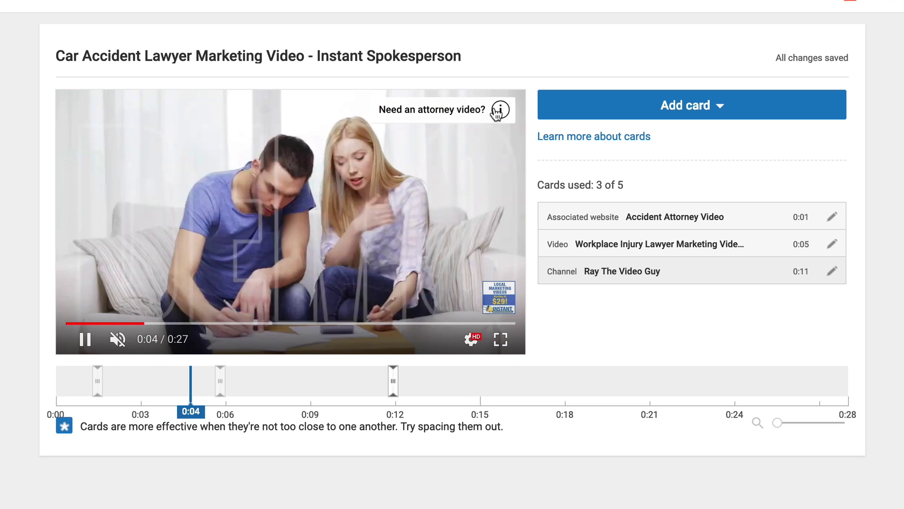
pyautogui.click(500, 110)
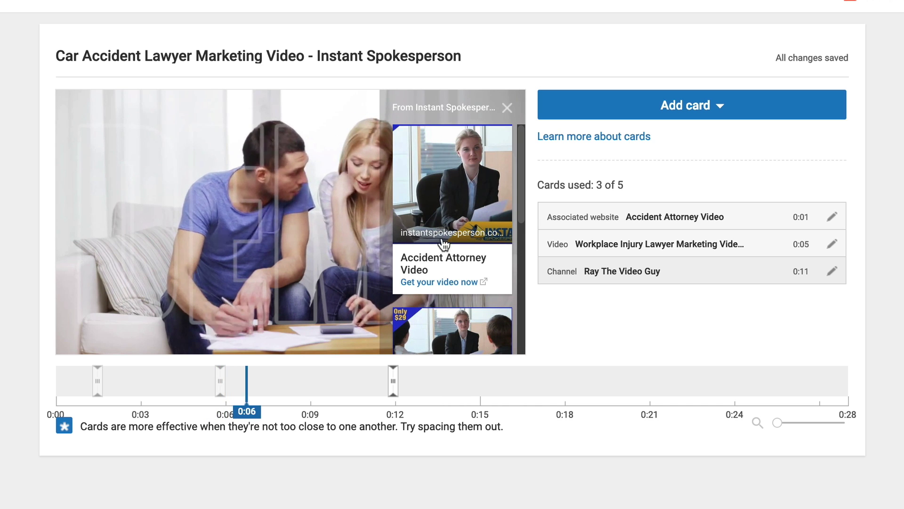
pyautogui.click(507, 108)
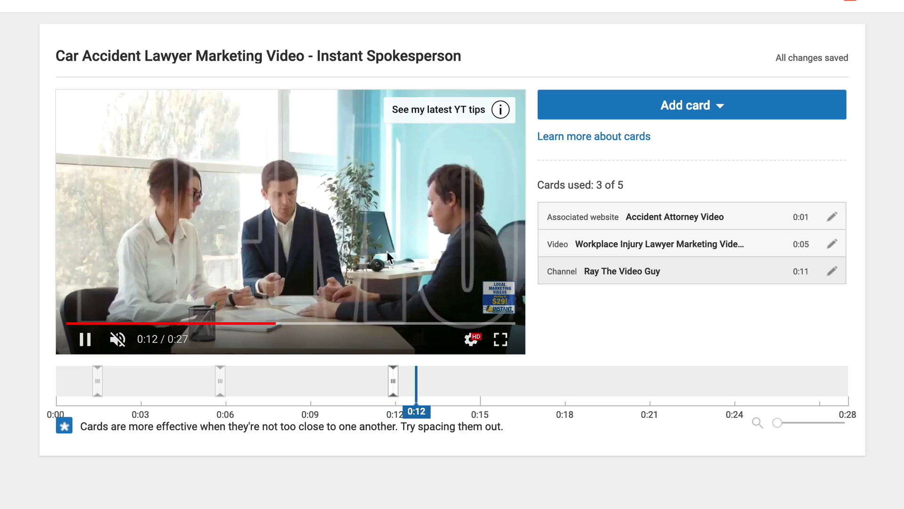
pyautogui.click(500, 110)
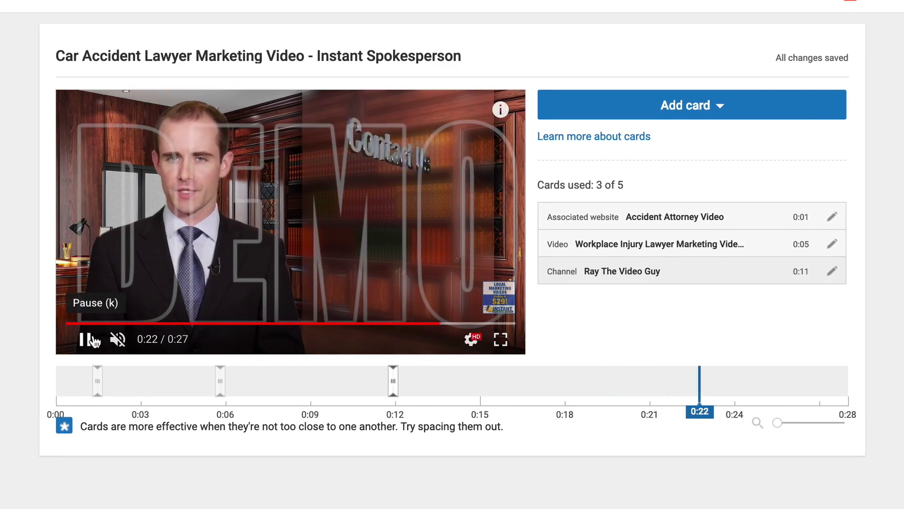
pyautogui.click(85, 339)
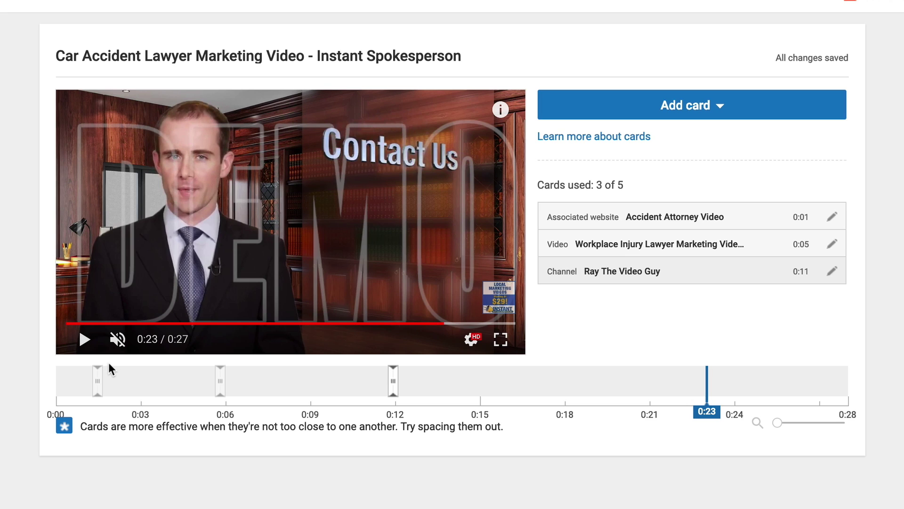